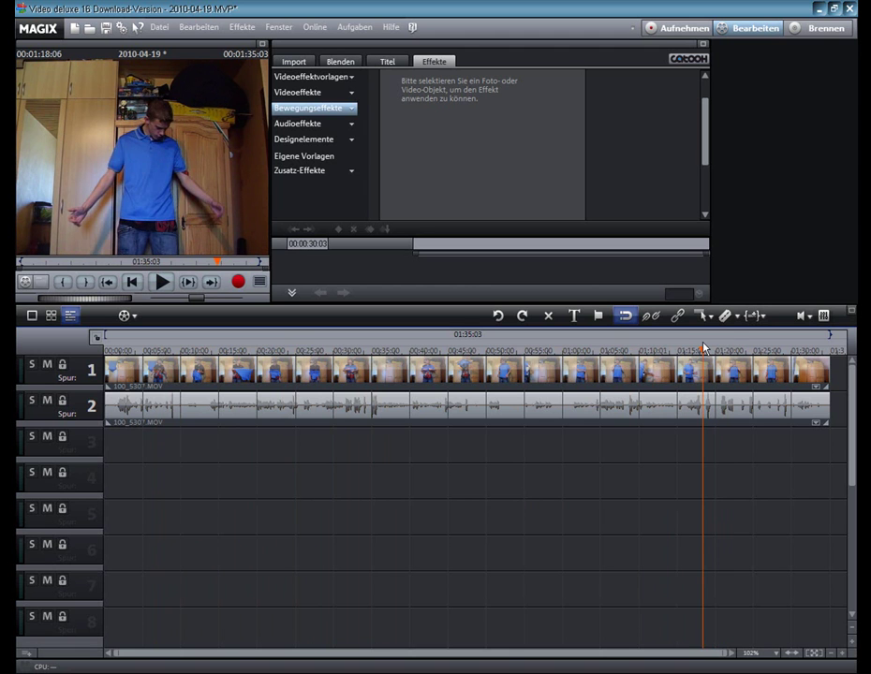
- Start a single-frame JPEG export of the empty room at 00:01:12:03, declining to create the missing Rangersong1 folder
right_click(521, 353)
click(503, 352)
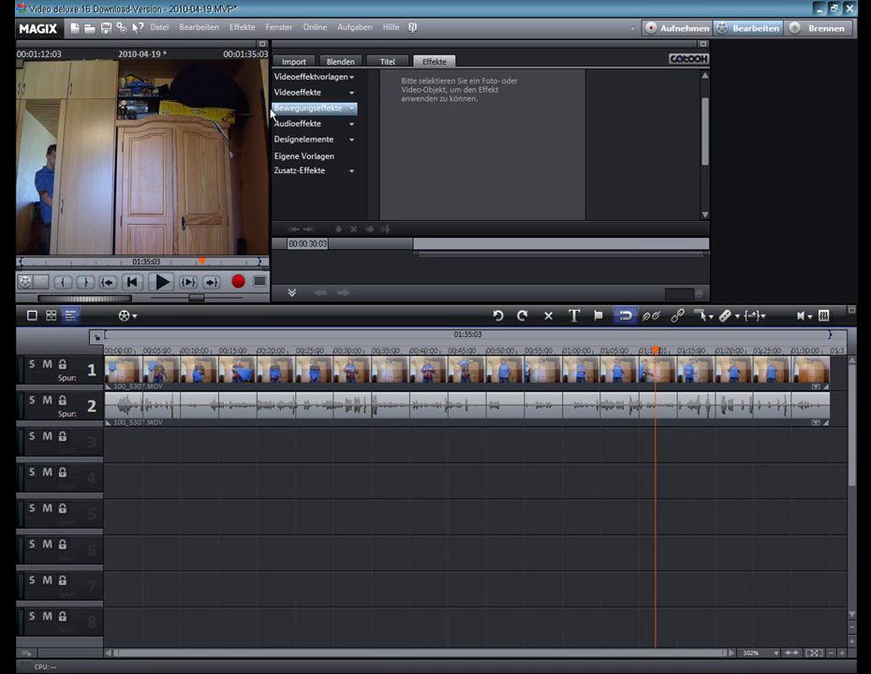
click(164, 30)
mouse_move(246, 128)
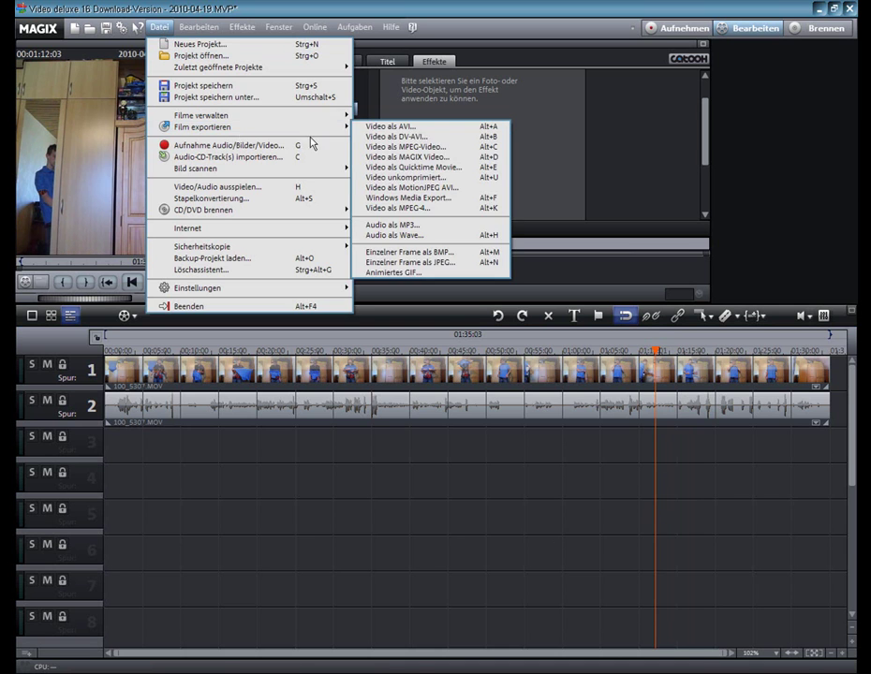
click(435, 263)
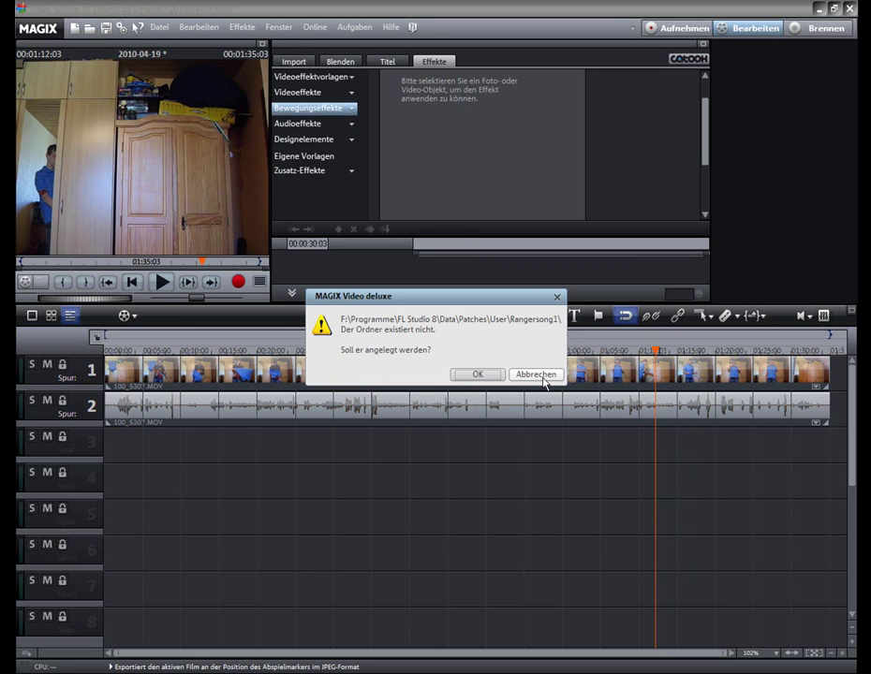
click(542, 380)
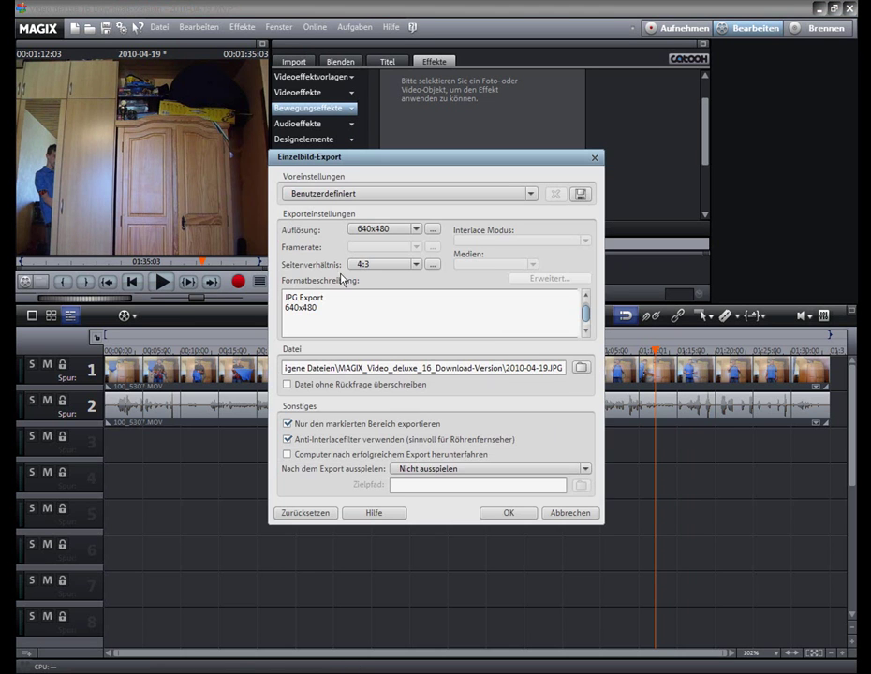
- Choose G:\Videos\YoutubeTutorials\MVD Tutorial Bluebox as the destination folder for the exported frame
click(581, 367)
click(412, 276)
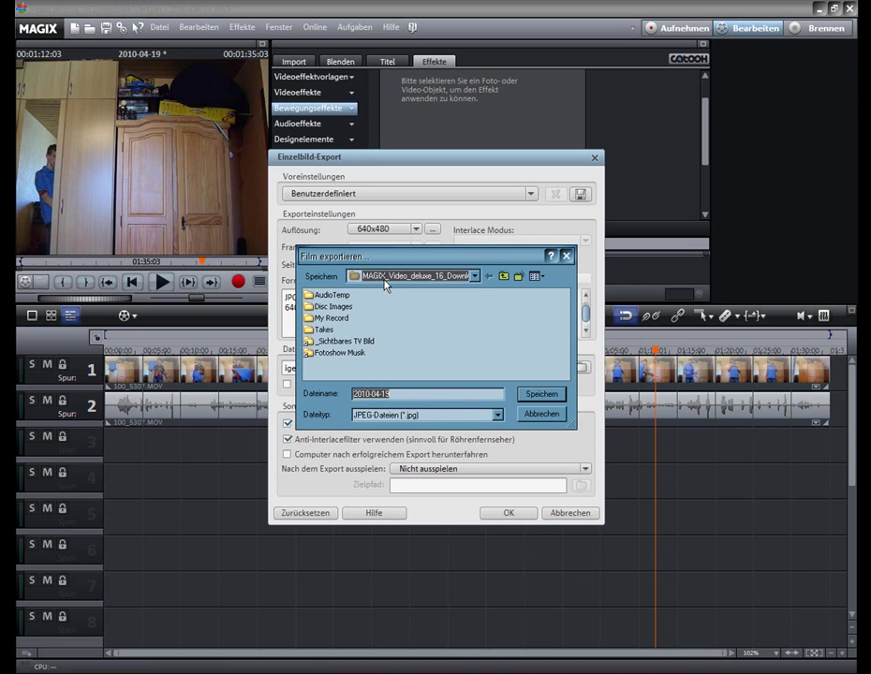
click(404, 386)
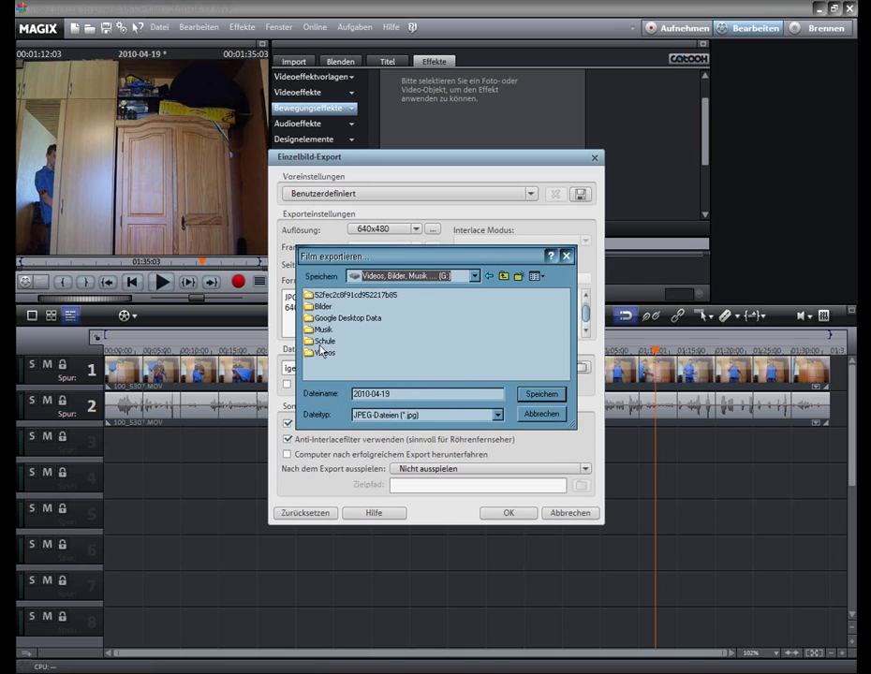
double_click(324, 352)
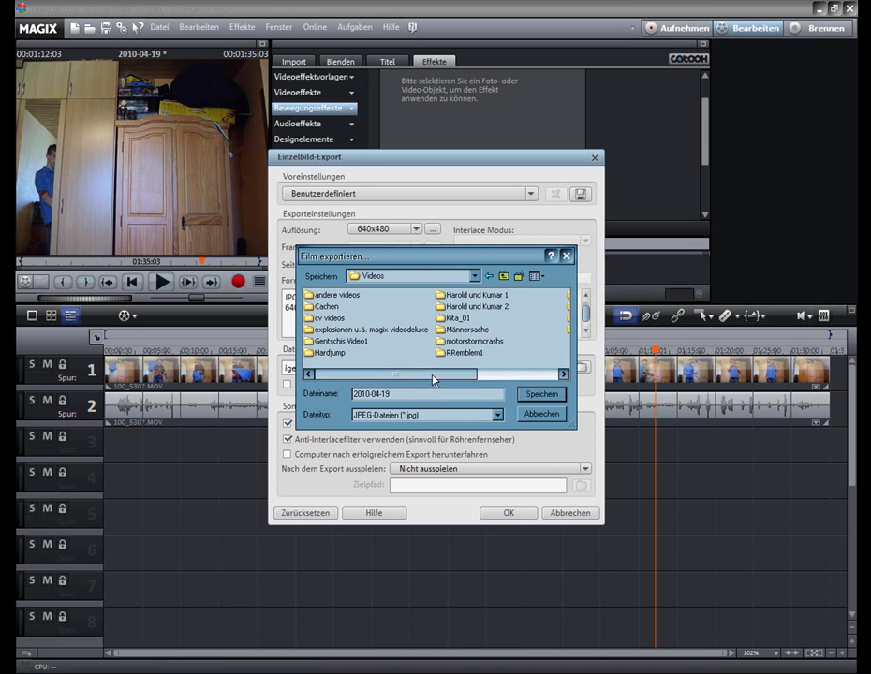
drag(441, 373, 497, 373)
double_click(473, 330)
double_click(346, 295)
- Name the image Bild1 and export it, adapting the film settings to the export settings
double_click(423, 395)
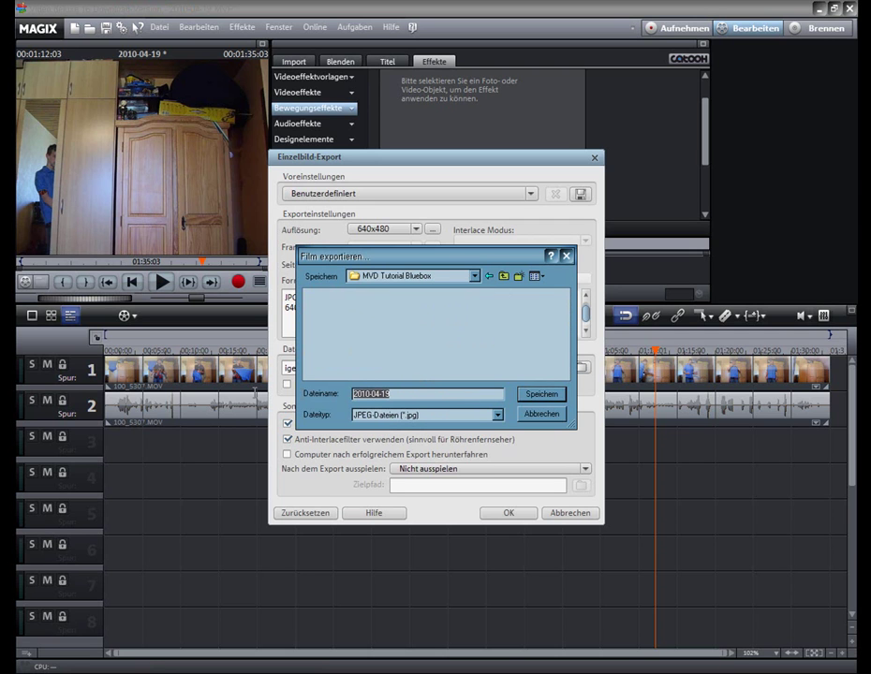
text(Bild1)
click(529, 396)
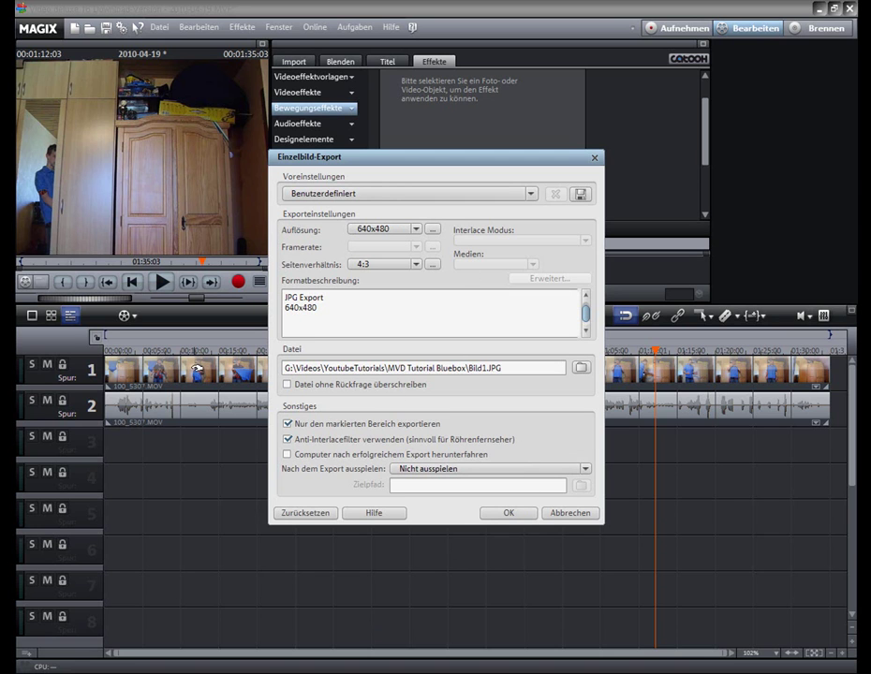
click(510, 515)
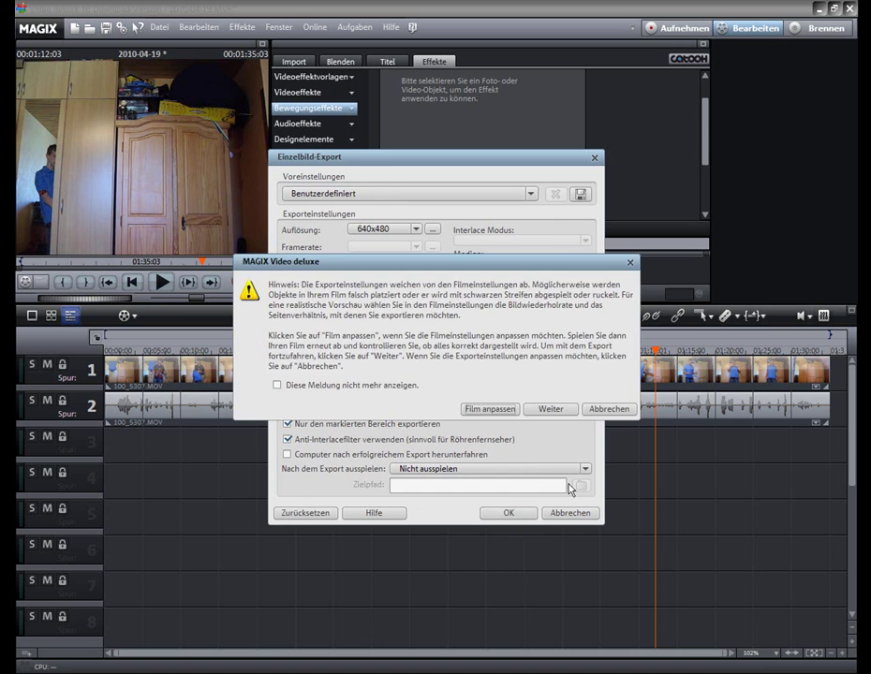
click(478, 412)
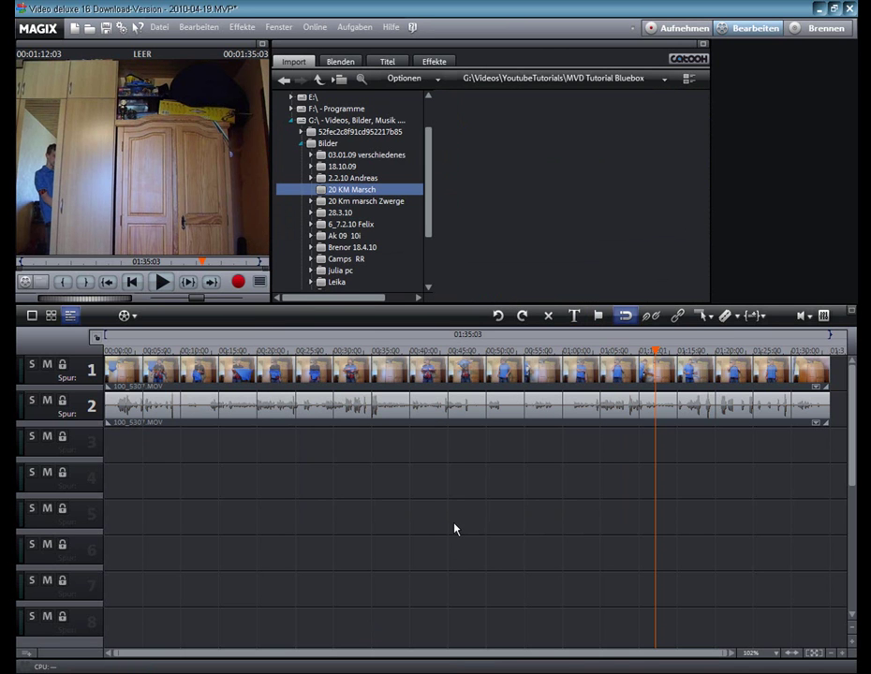
- Place Bild1.JPG from the MVD Tutorial Bluebox folder on track 3 of the timeline
click(140, 672)
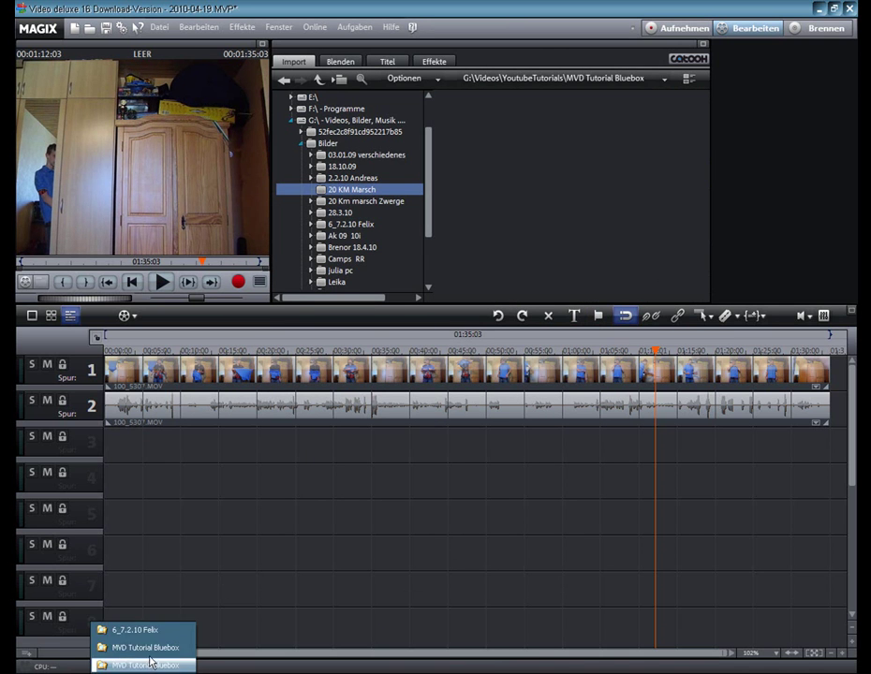
click(141, 647)
drag(350, 187, 567, 461)
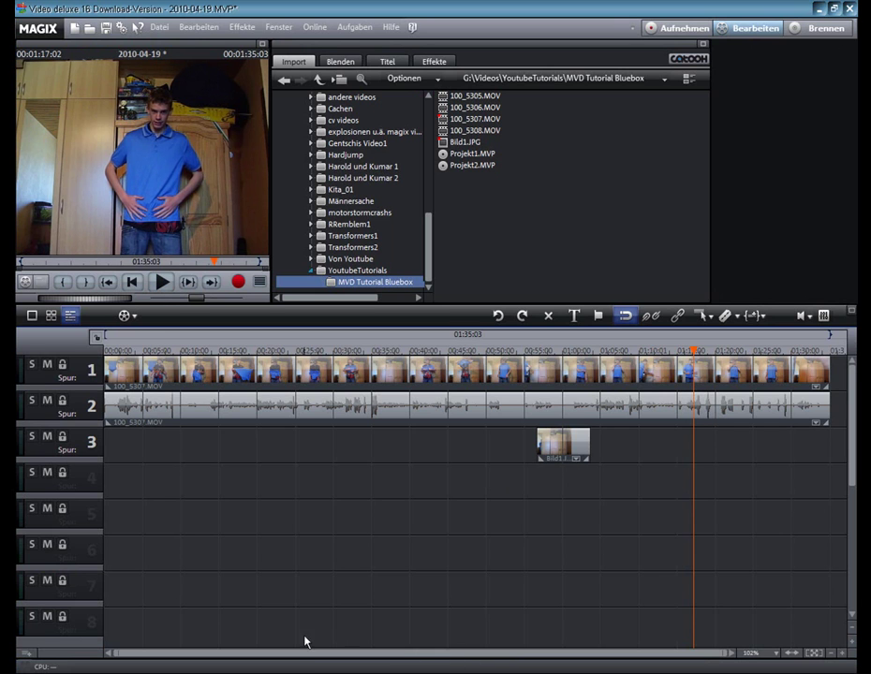
- Preview the footage around 00:01:17 and split the video and audio clip at 00:01:17:10
click(160, 283)
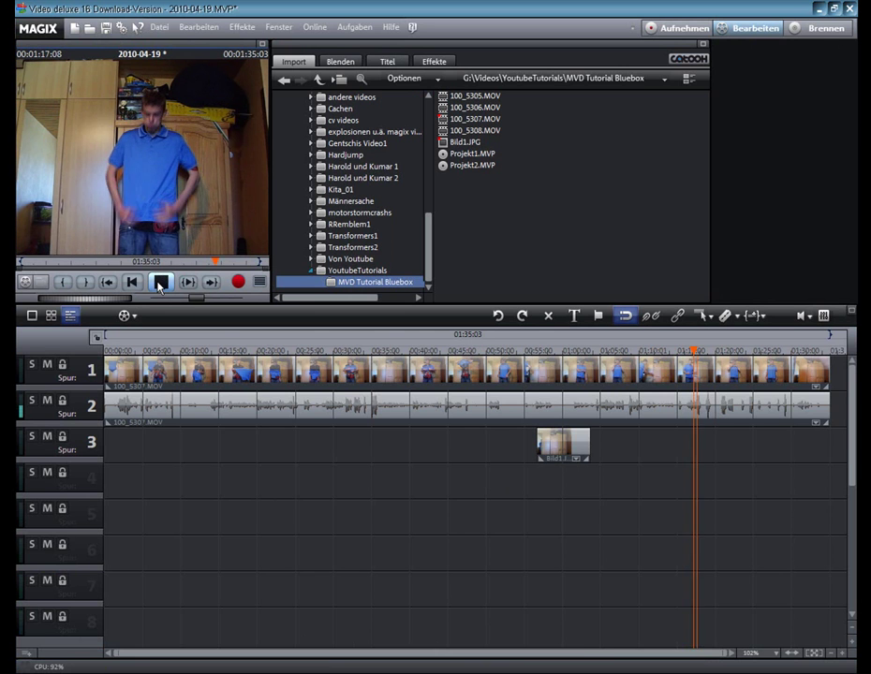
click(159, 284)
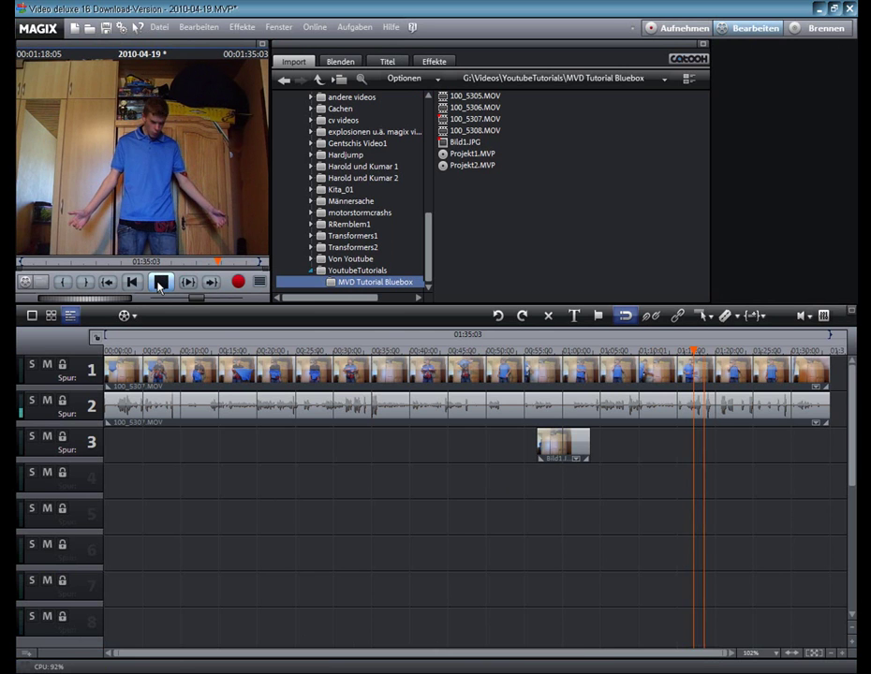
click(848, 657)
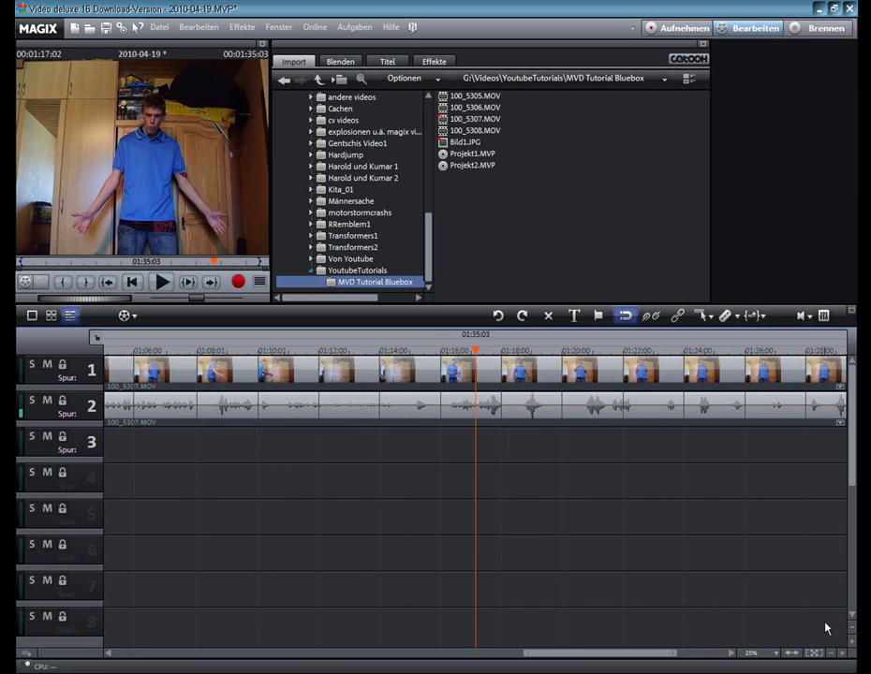
click(163, 283)
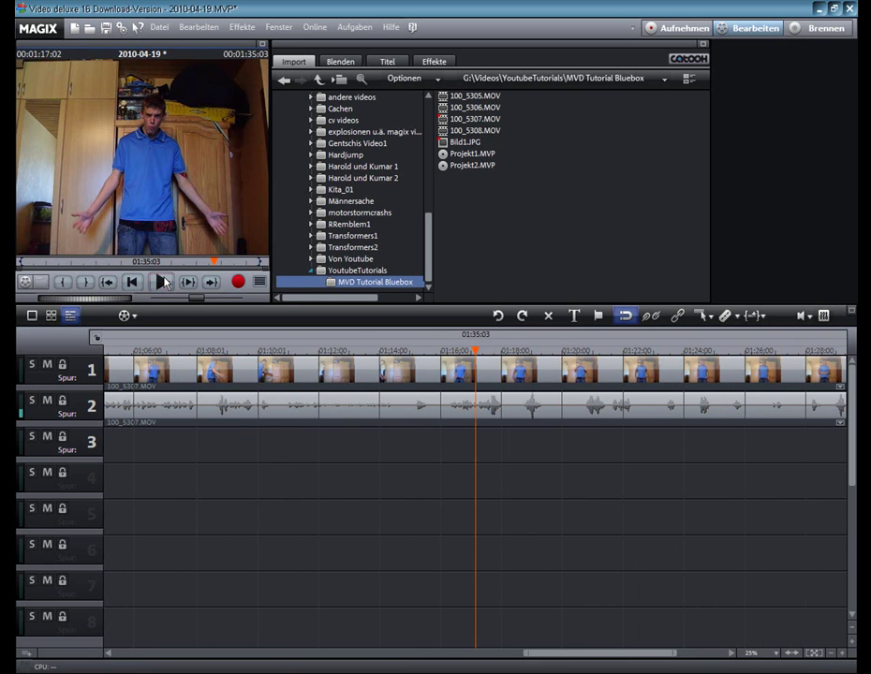
key(space)
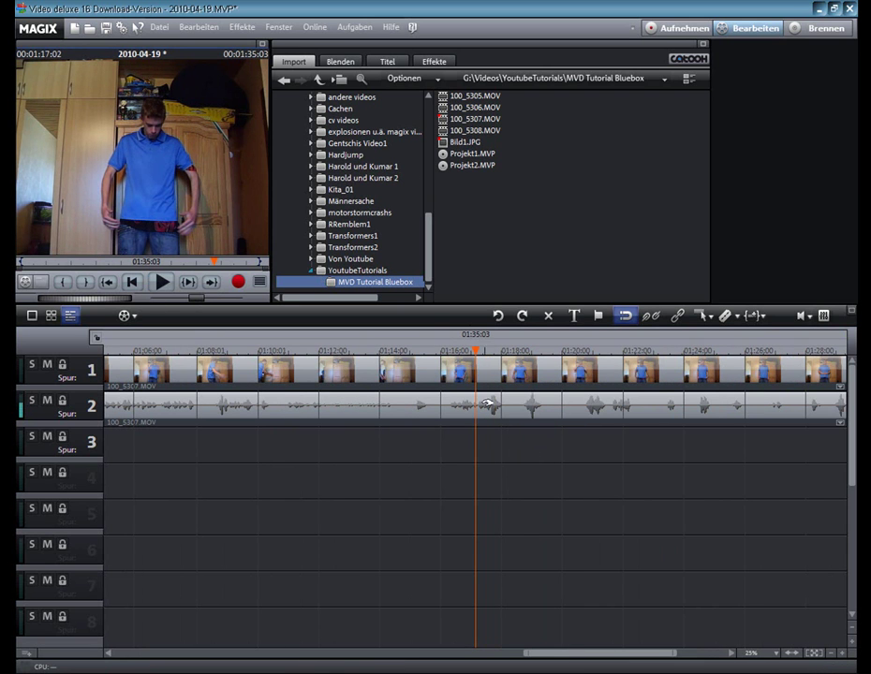
key(space)
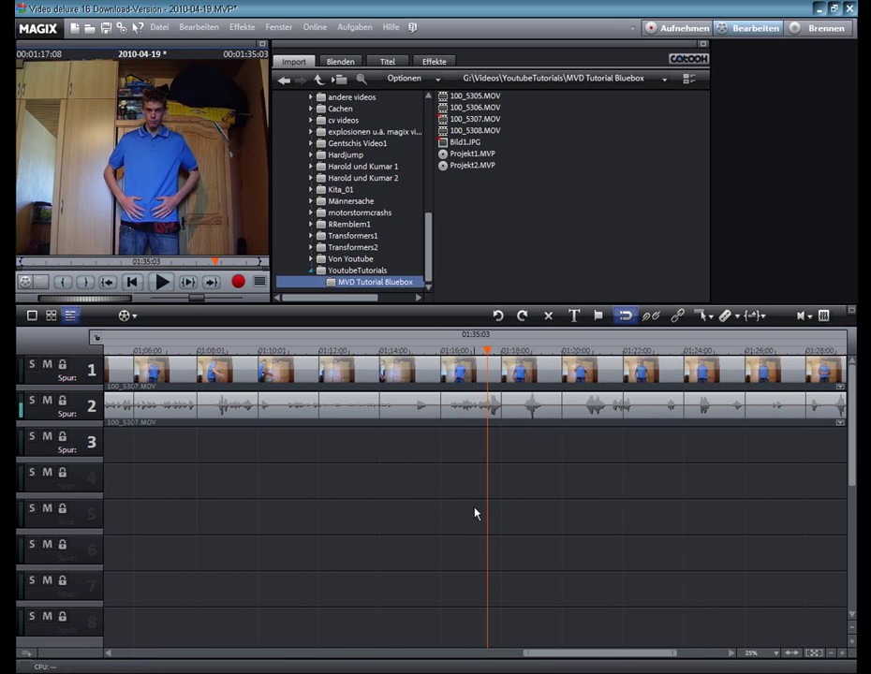
click(723, 316)
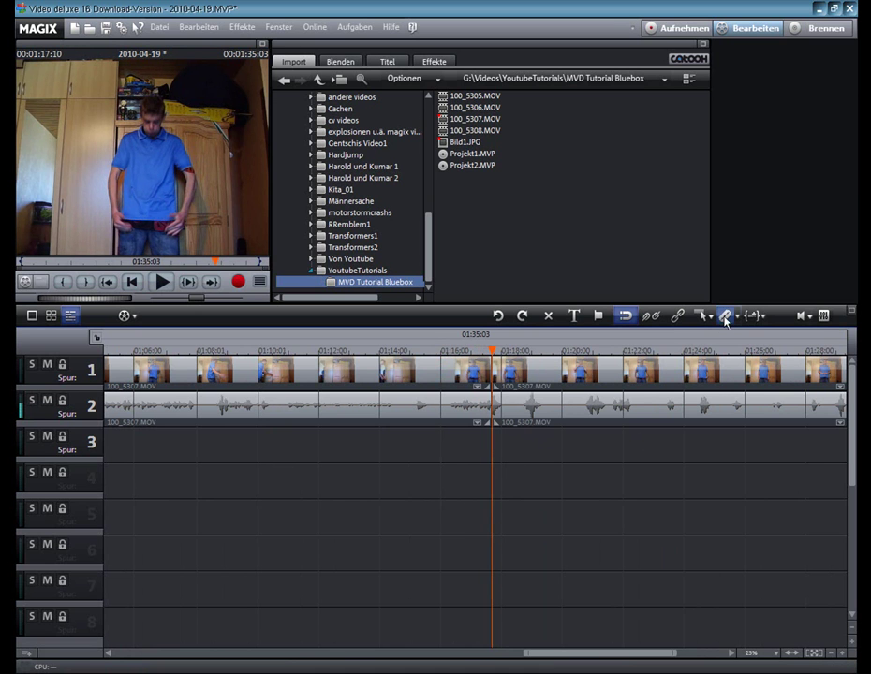
- Apply the Chroma Key video effect with Blau as the keyed-out colour to the clip part after the cut
click(828, 657)
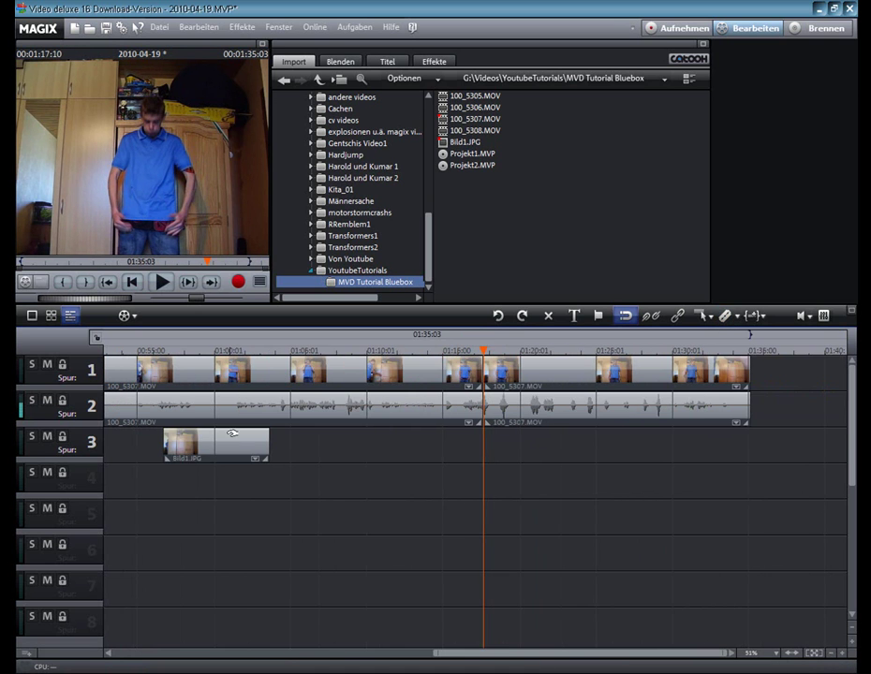
click(550, 365)
right_click(550, 365)
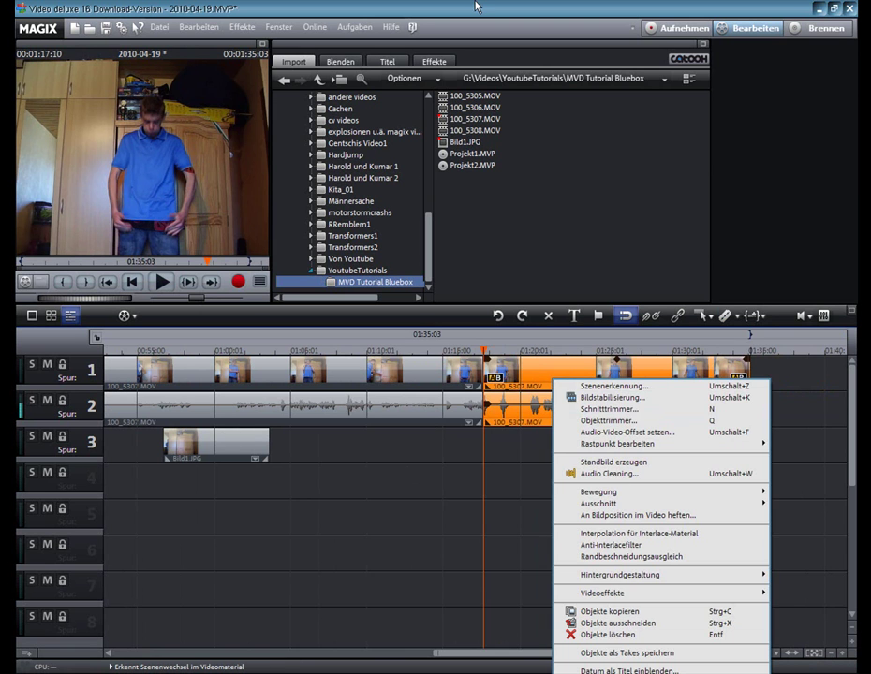
key(Escape)
click(433, 61)
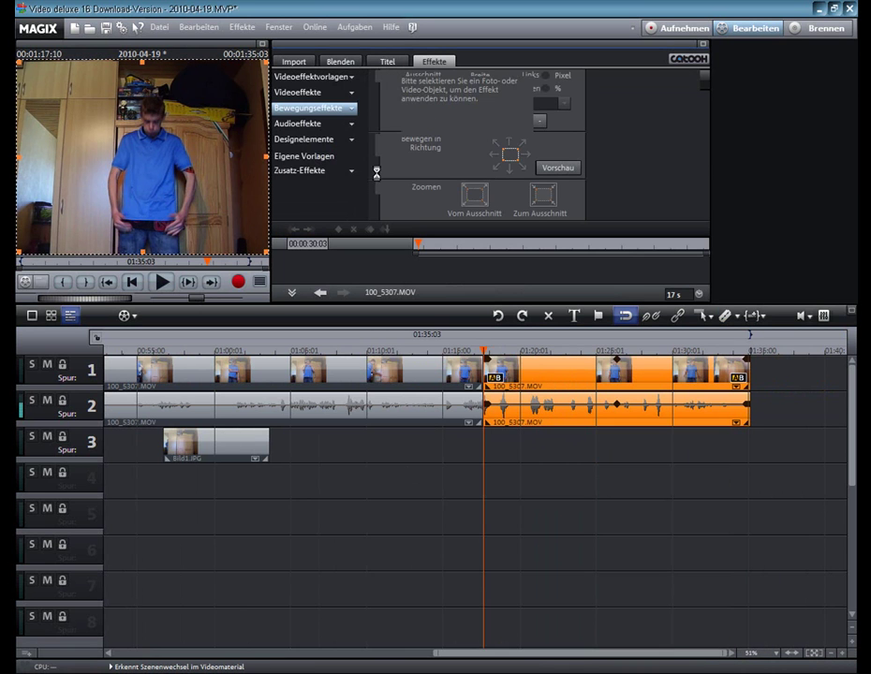
click(310, 94)
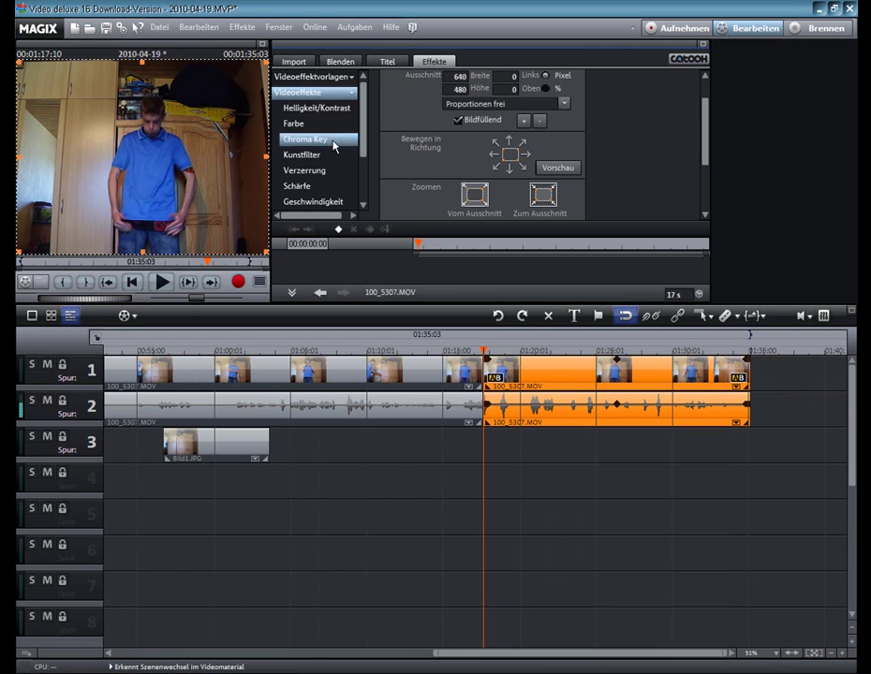
click(328, 139)
click(503, 141)
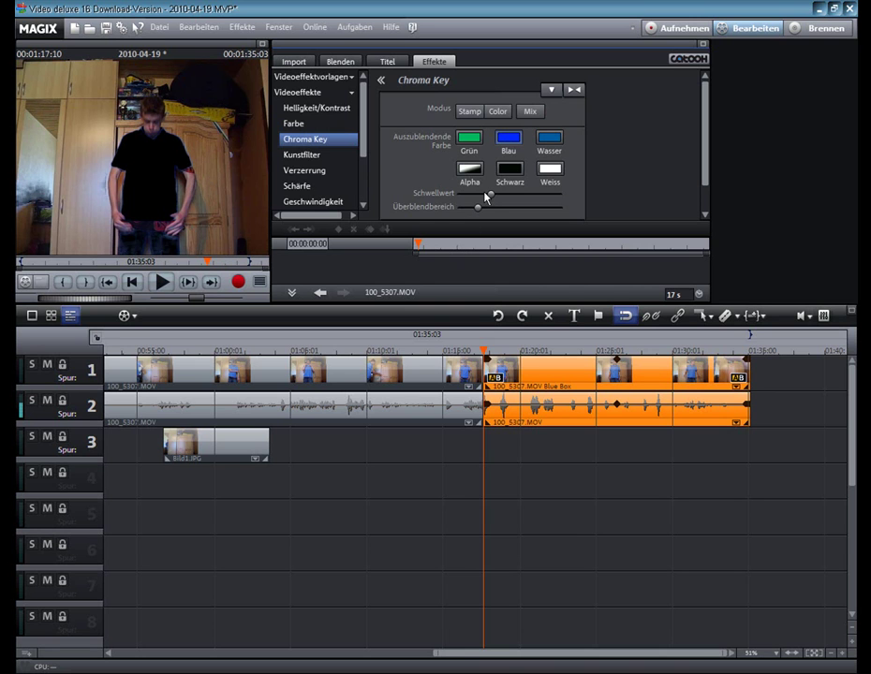
- Fine-tune the Chroma Key's Schwellwert and Überblendbereich so the blue shirt is keyed out cleanly
drag(490, 194, 521, 199)
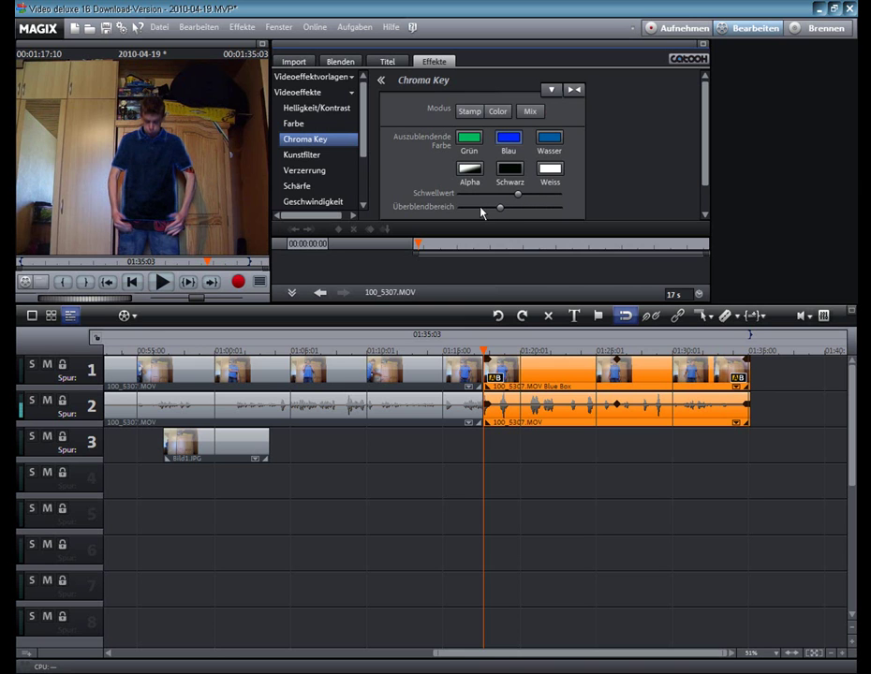
drag(481, 212, 453, 208)
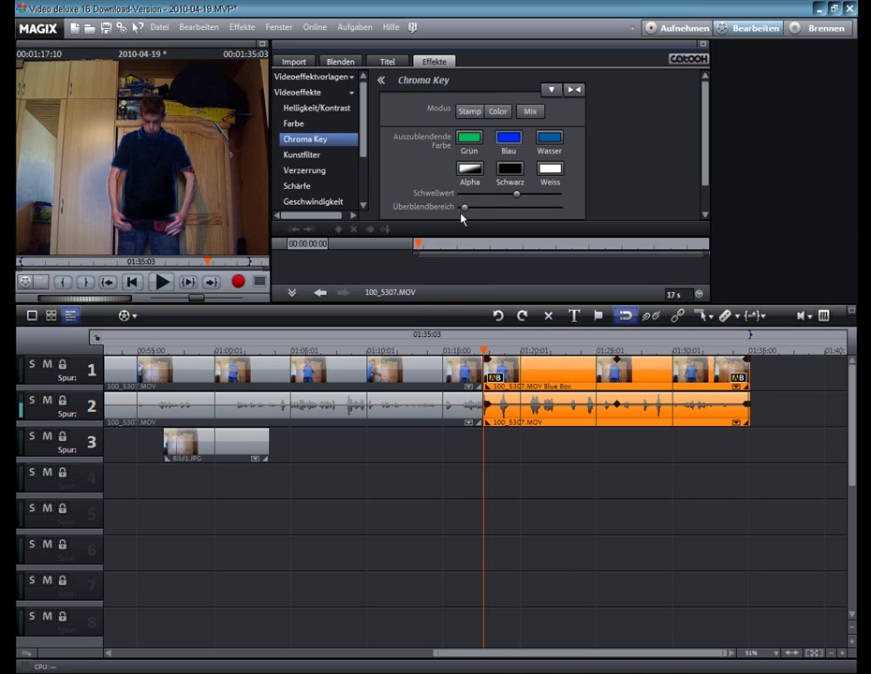
drag(465, 213, 484, 210)
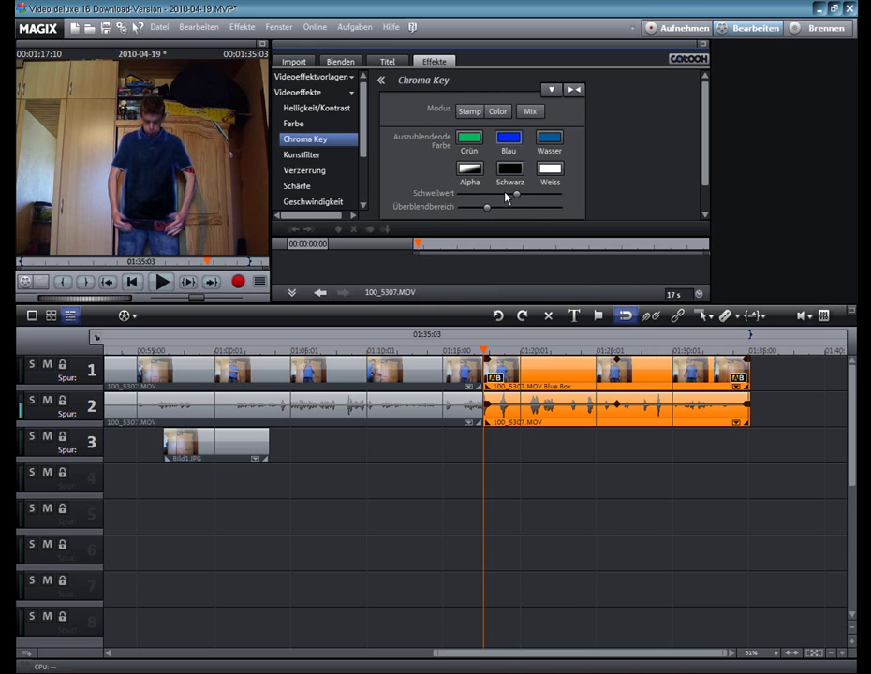
mouse_move(520, 197)
mouse_down()
mouse_move(483, 193)
mouse_move(510, 192)
mouse_up()
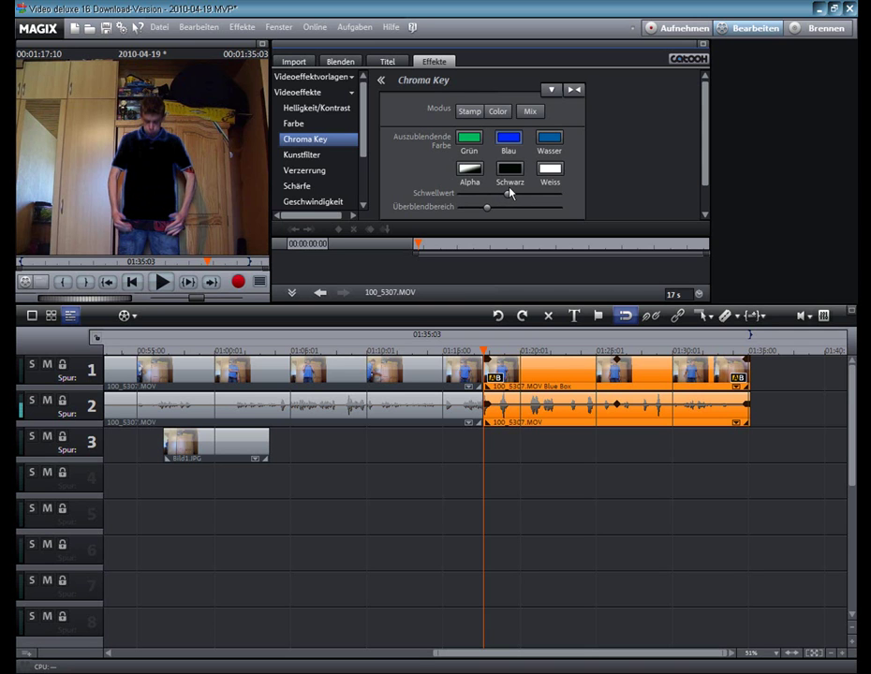
- Move the keyed clip to tracks 3 and 4, and fit Bild1.JPG above it on track 1, extended to the clip's full length
click(540, 506)
drag(562, 370, 555, 442)
drag(218, 440, 535, 359)
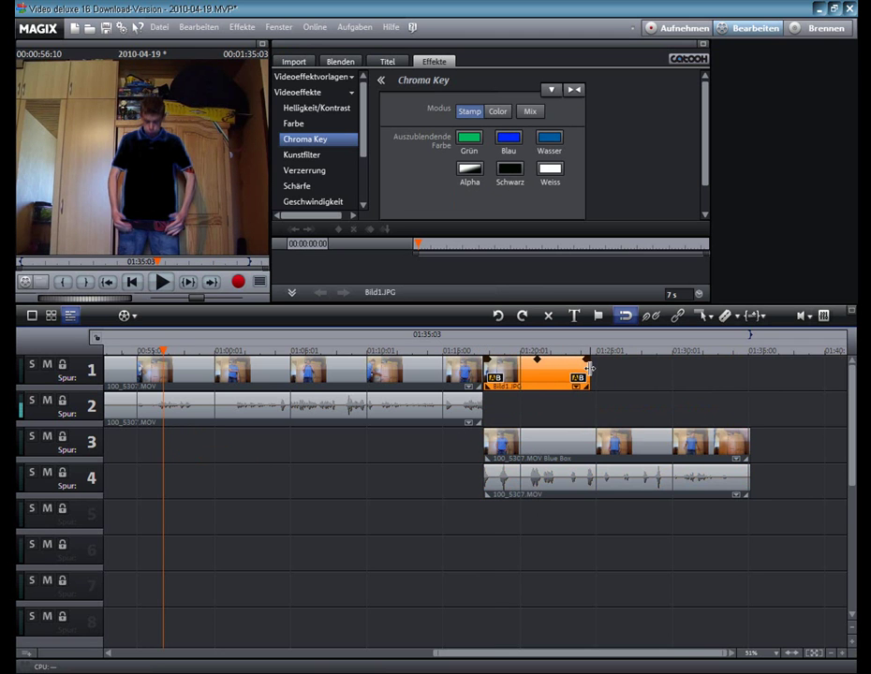
drag(588, 368, 749, 370)
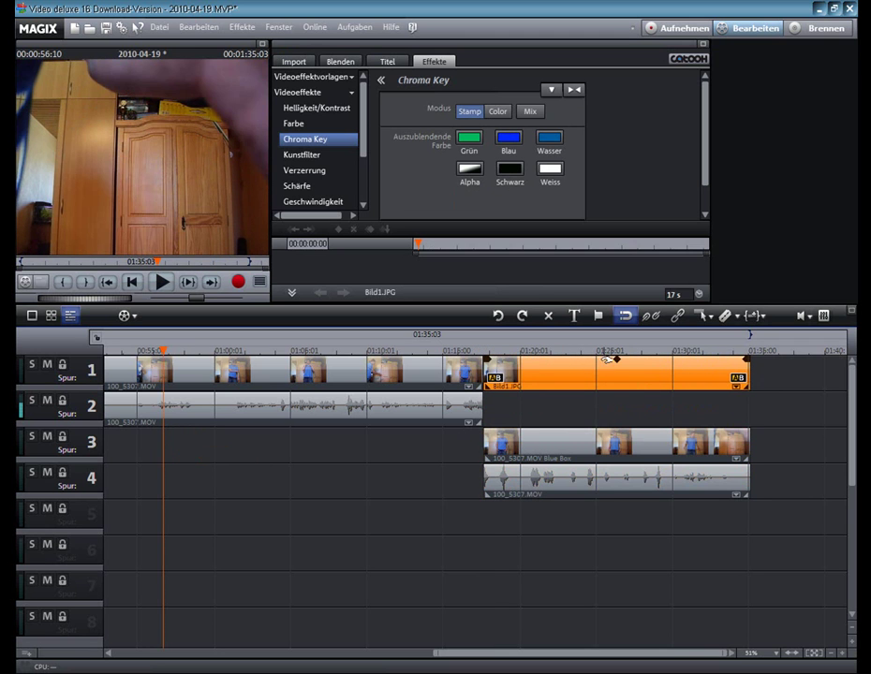
- Play the timeline from 00:01:15:11 across the cut to check the keyed shirt against the background image
drag(510, 350, 456, 353)
click(162, 281)
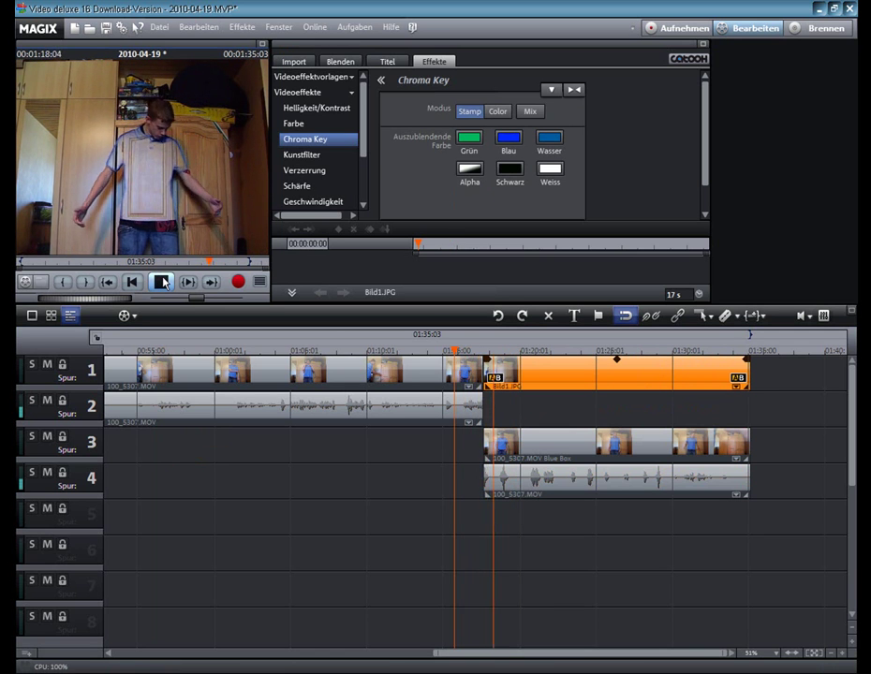
click(164, 283)
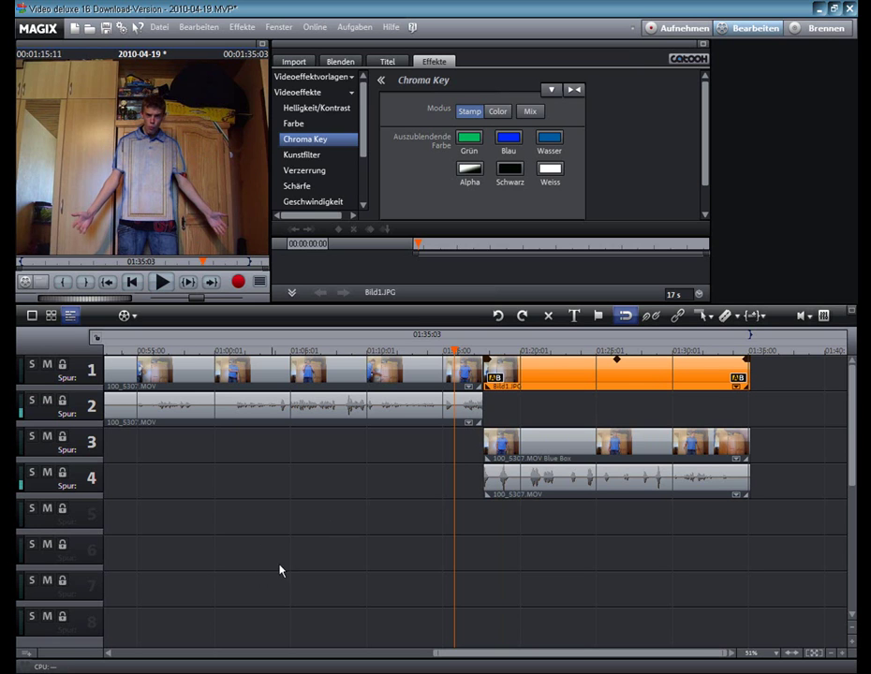
- Darken the Bild1.JPG background image with Helligkeit/Kontrast, setting Kontrast to 49 and Helligkeit to 31
click(573, 401)
click(524, 375)
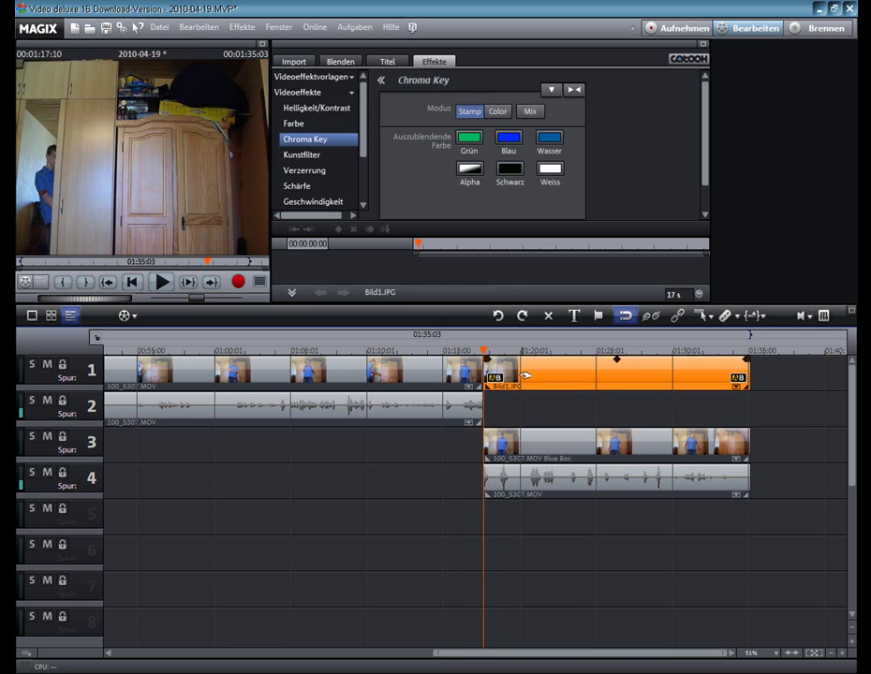
drag(518, 359, 590, 366)
right_click(590, 366)
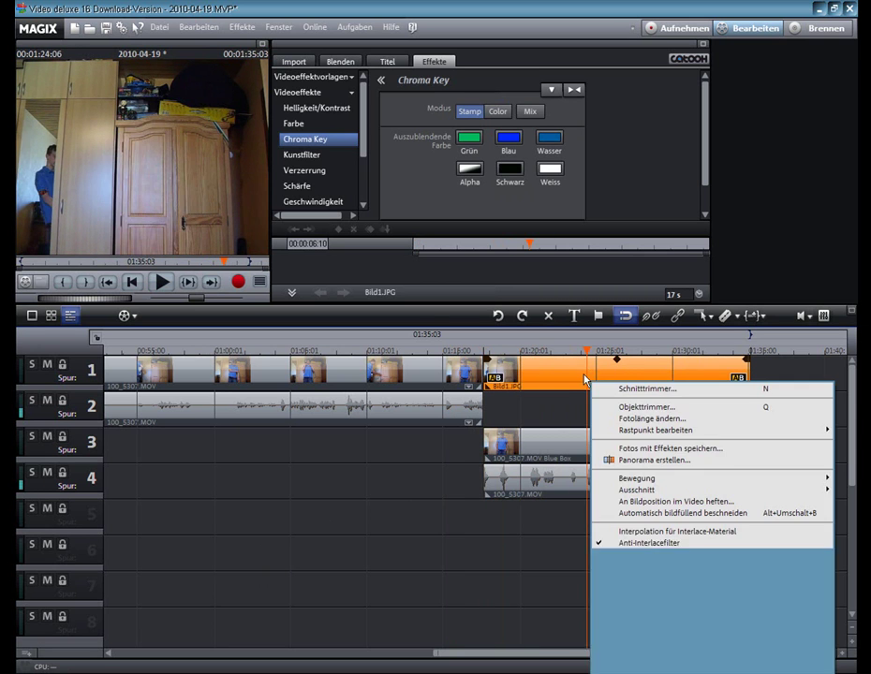
click(540, 414)
click(524, 376)
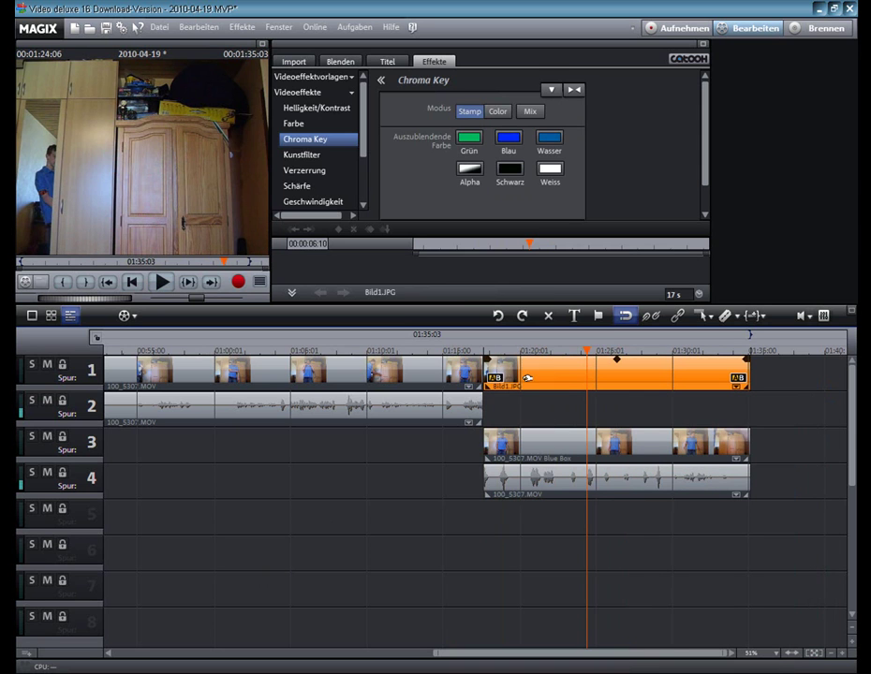
click(323, 108)
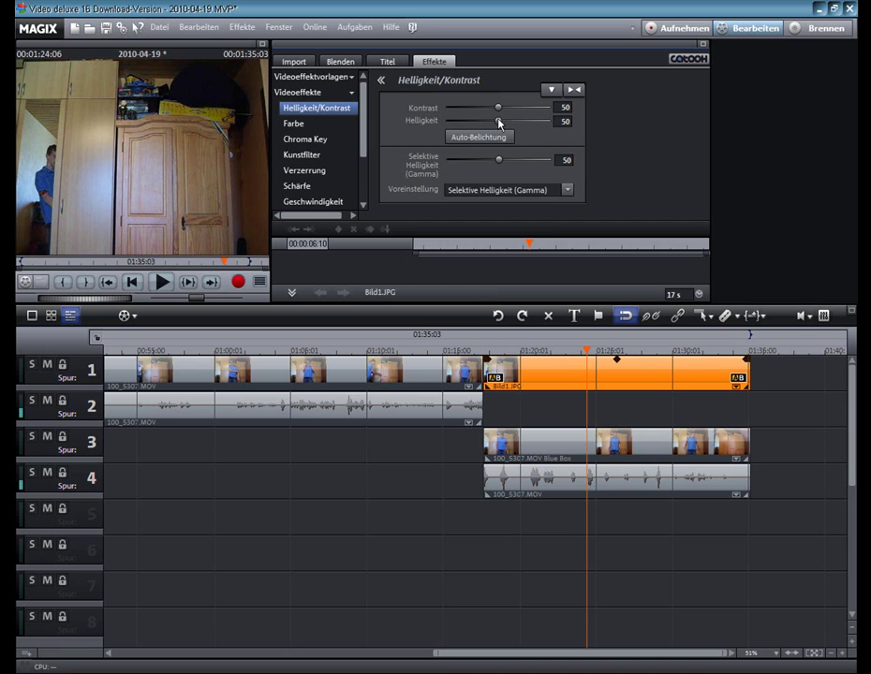
drag(499, 110, 484, 122)
drag(487, 122, 483, 122)
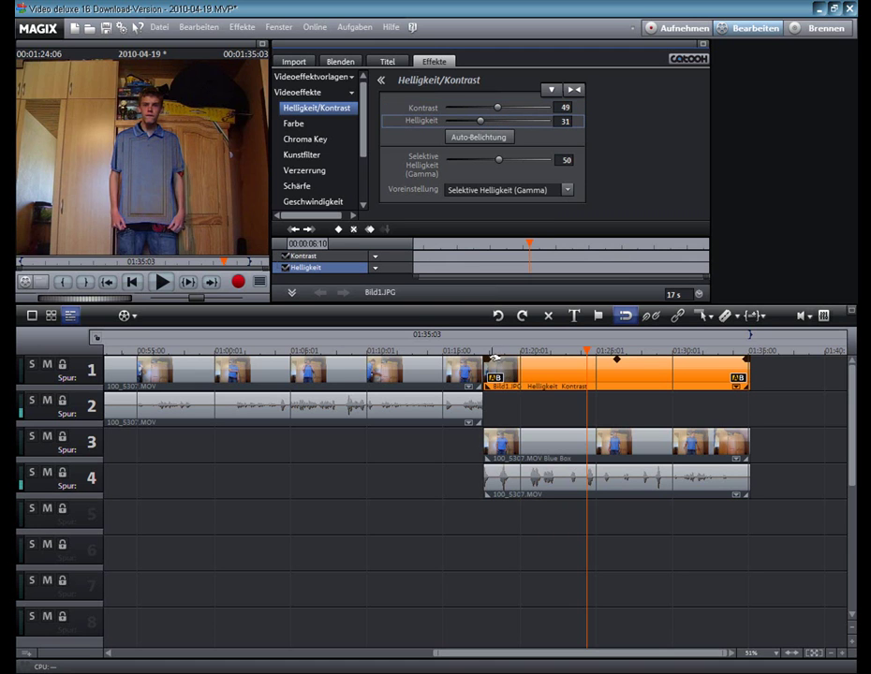
- Play the timeline from 00:01:16:13 across the cut to check the keyed shirt against the darkened background, and deselect the image clip
click(166, 300)
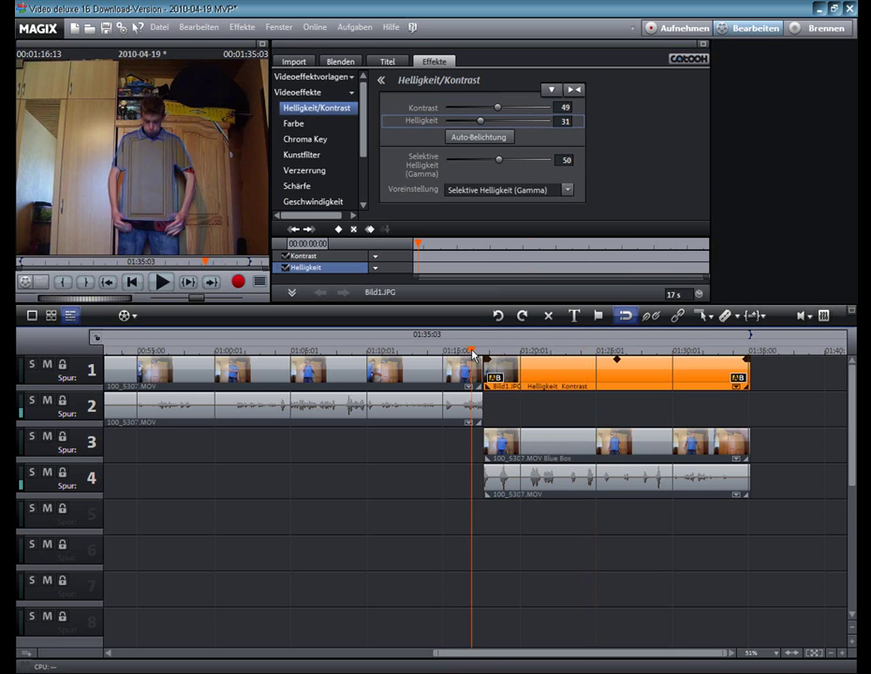
click(163, 284)
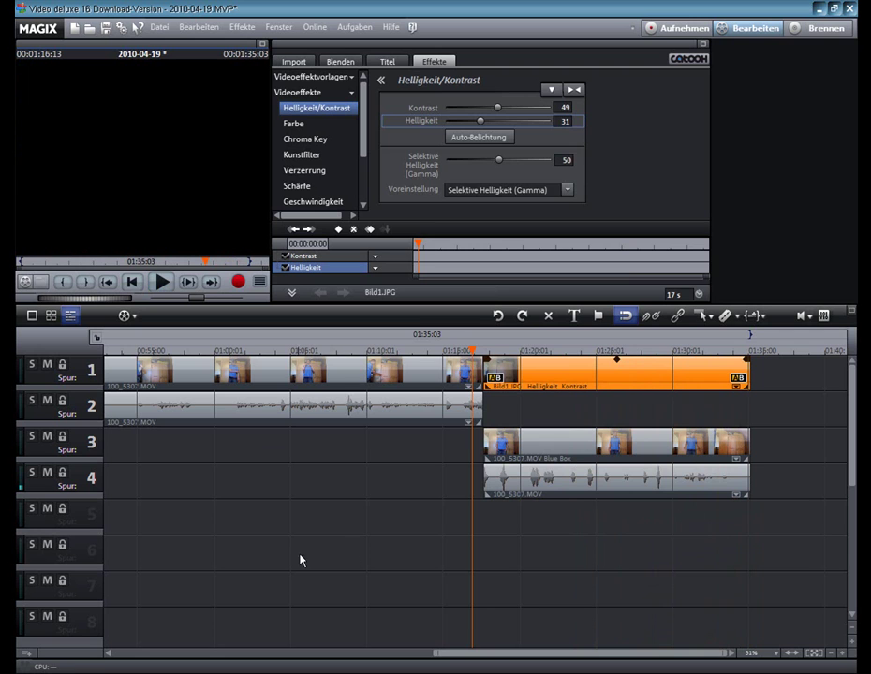
click(652, 535)
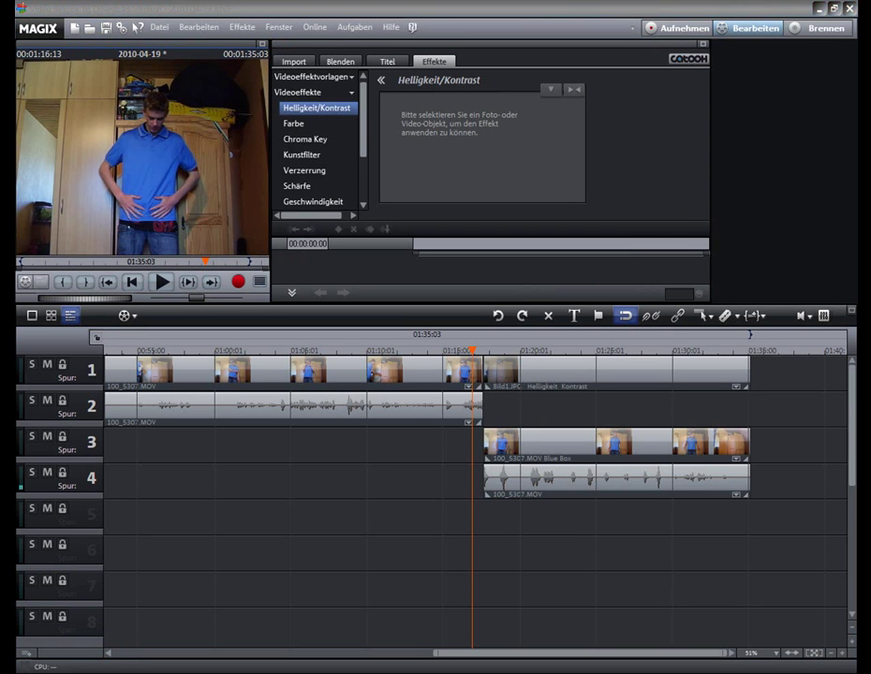
click(188, 262)
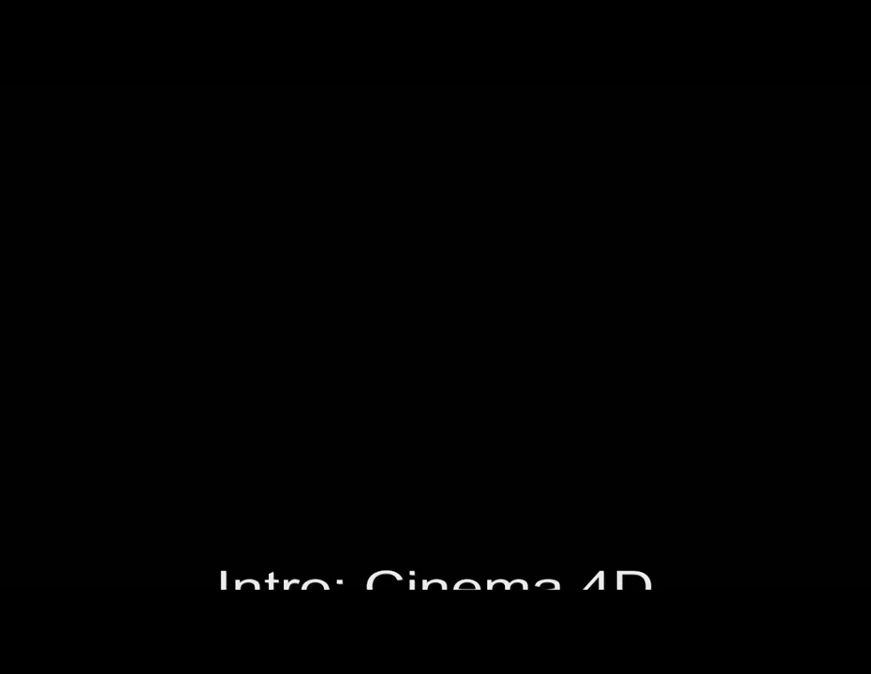